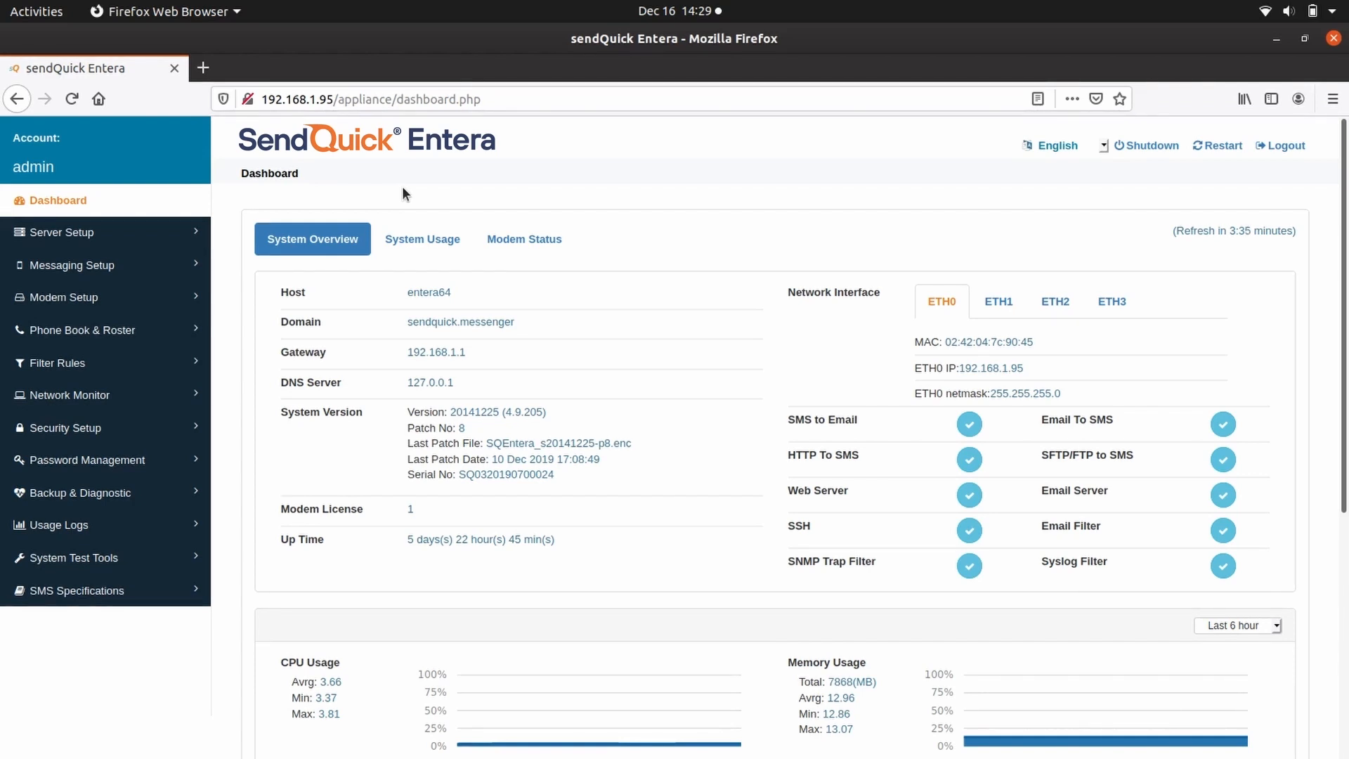
Go to Filter Rules > SNMP Trap Filter and start a new filter rule record.
{"action": "left_click", "coordinate": [104, 363]}
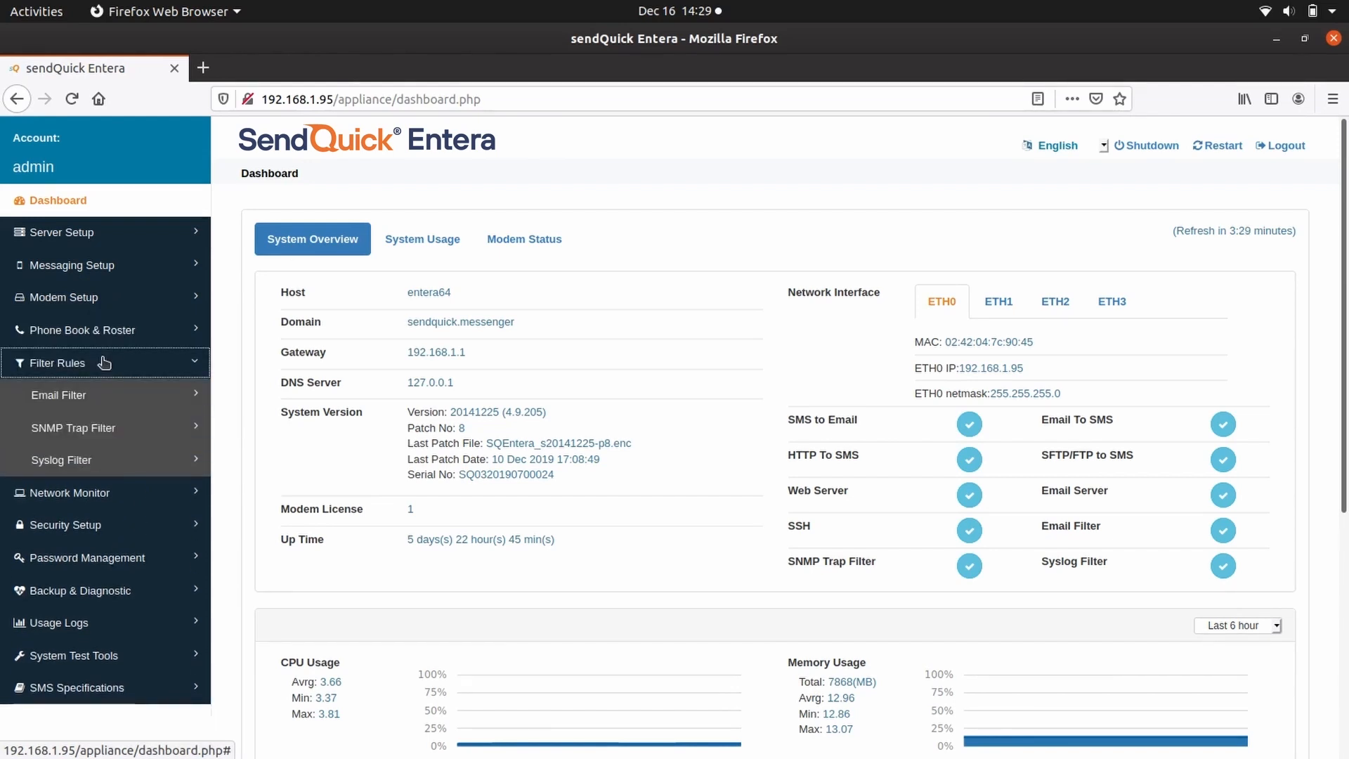
{"action": "left_click", "coordinate": [103, 427]}
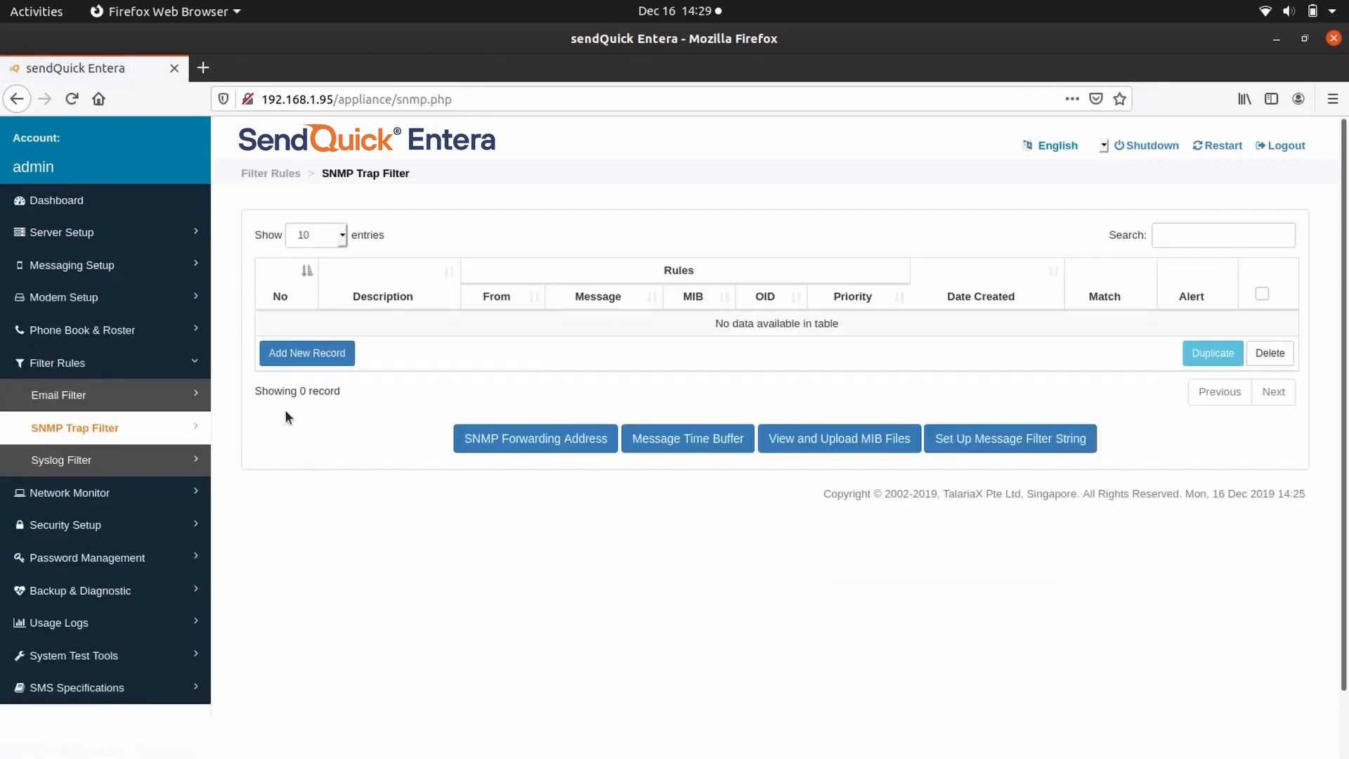
{"action": "left_click", "coordinate": [316, 355]}
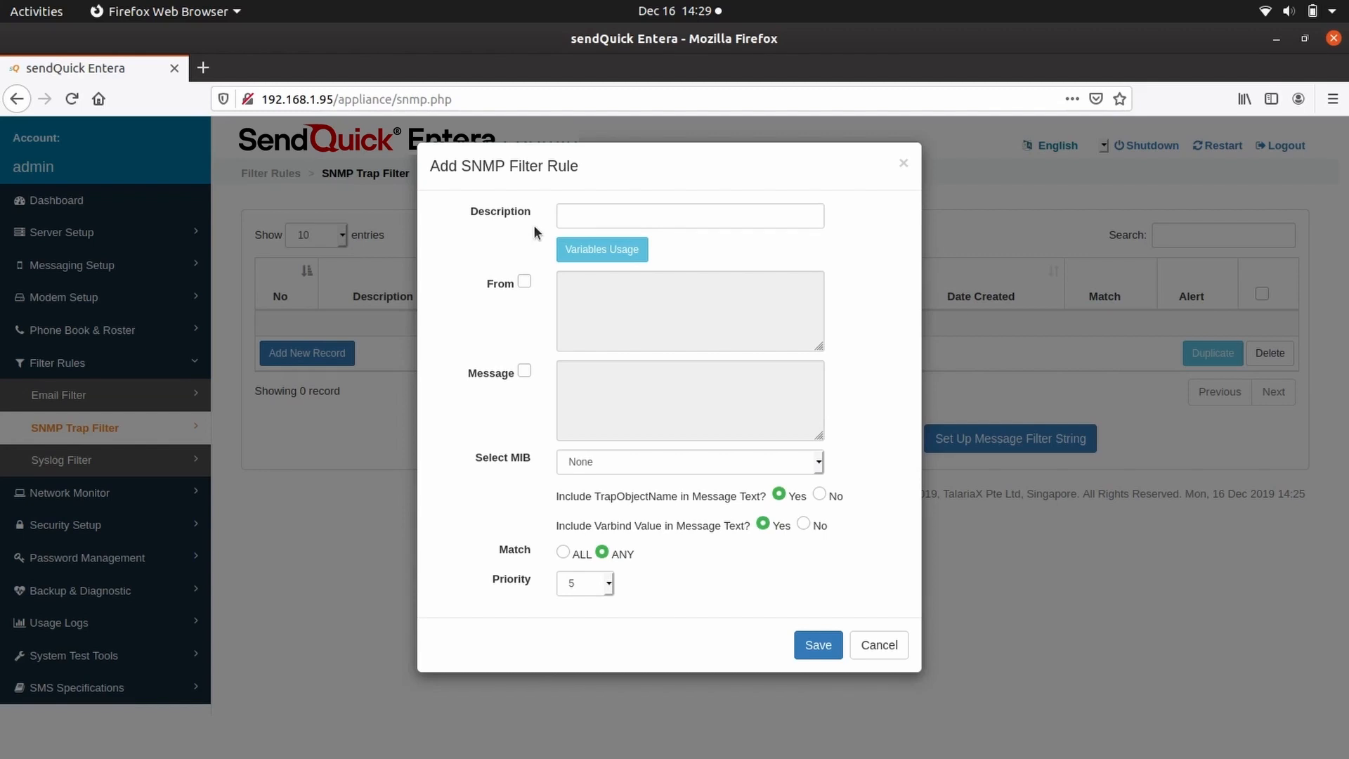
Set the rule description to 'SNMP Trap Filter testing' and enable the From criterion.
{"action": "left_click", "coordinate": [583, 213]}
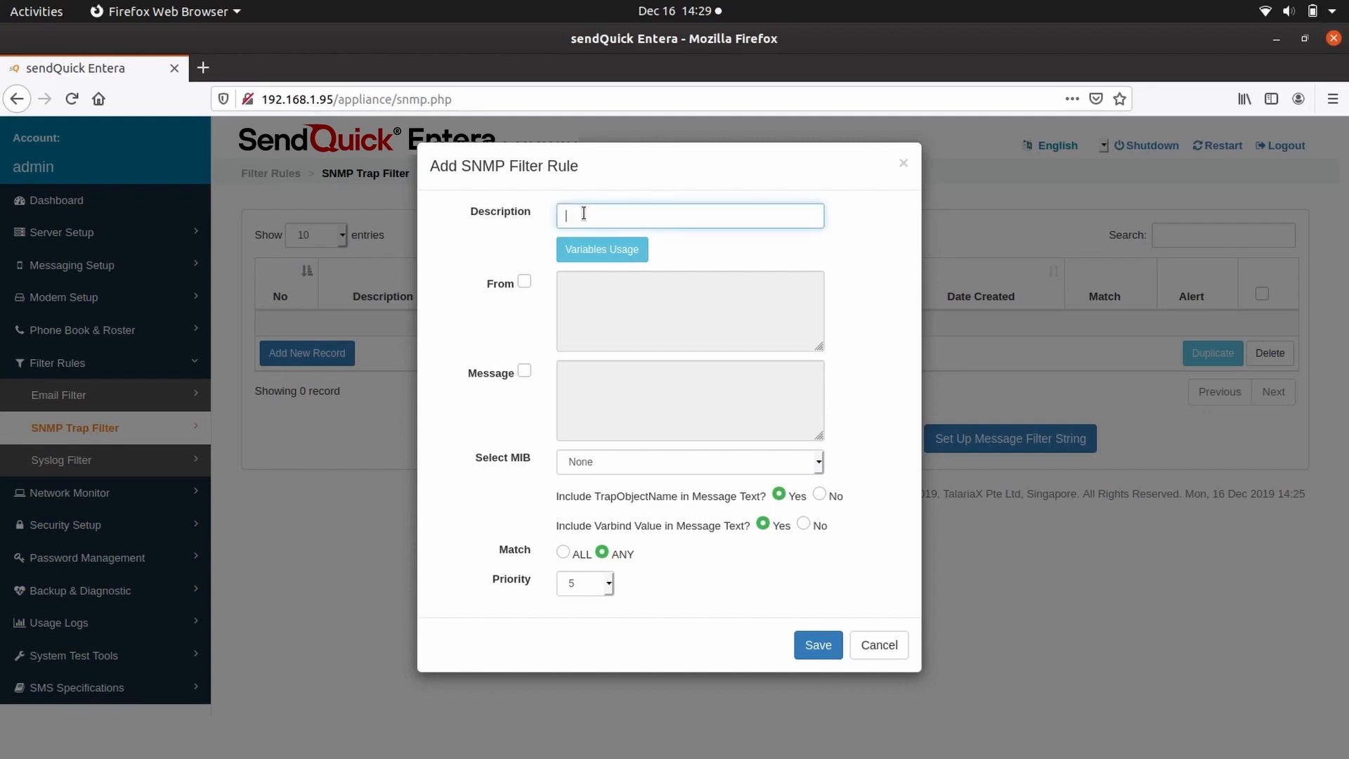
{"action": "type", "text": "S"}
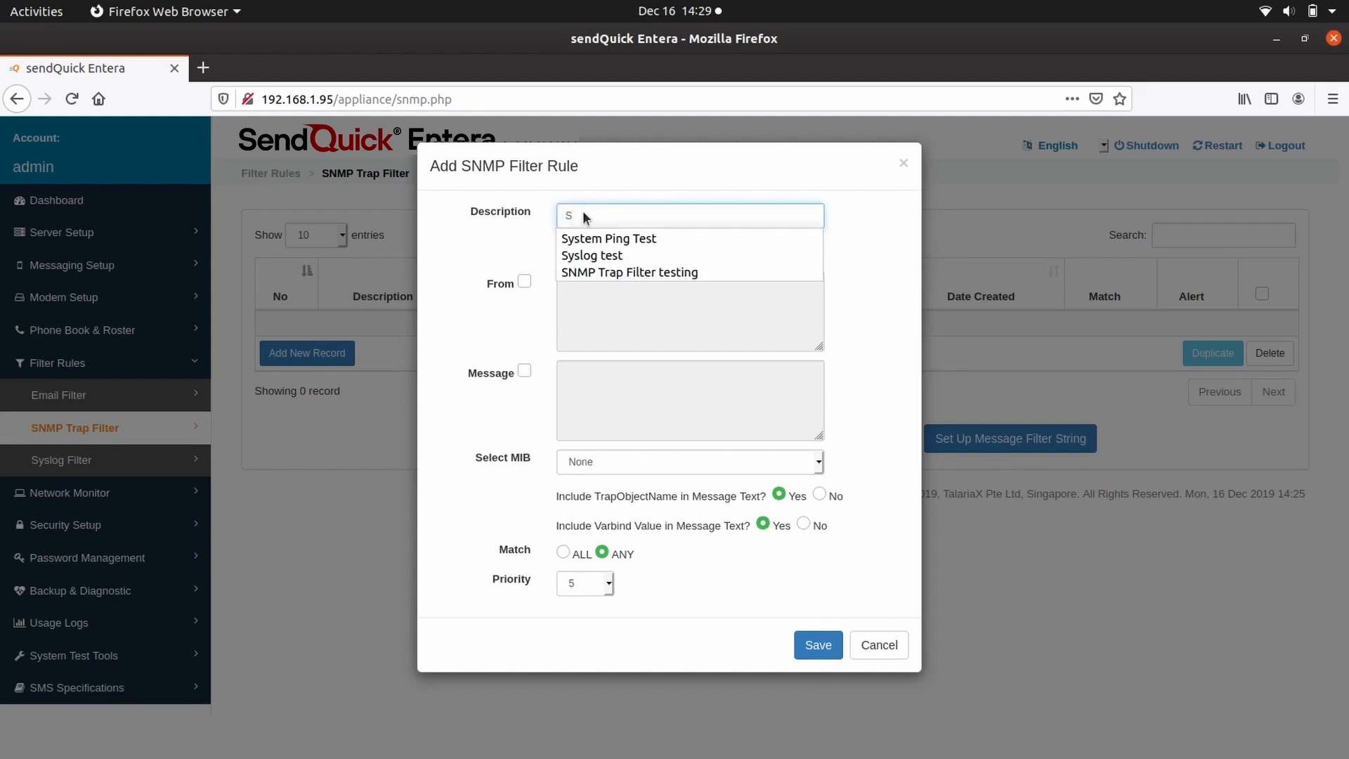
{"action": "left_click", "coordinate": [613, 271]}
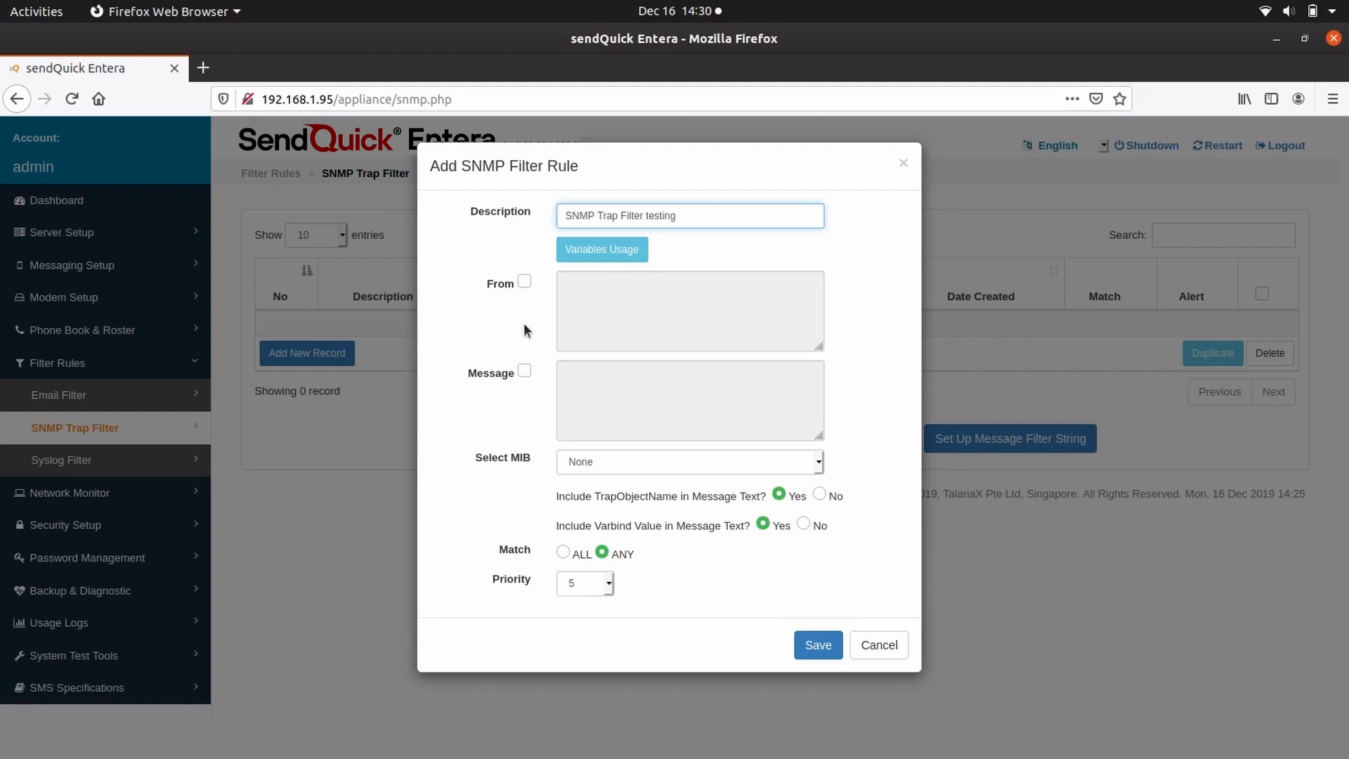
{"action": "left_click", "coordinate": [524, 282]}
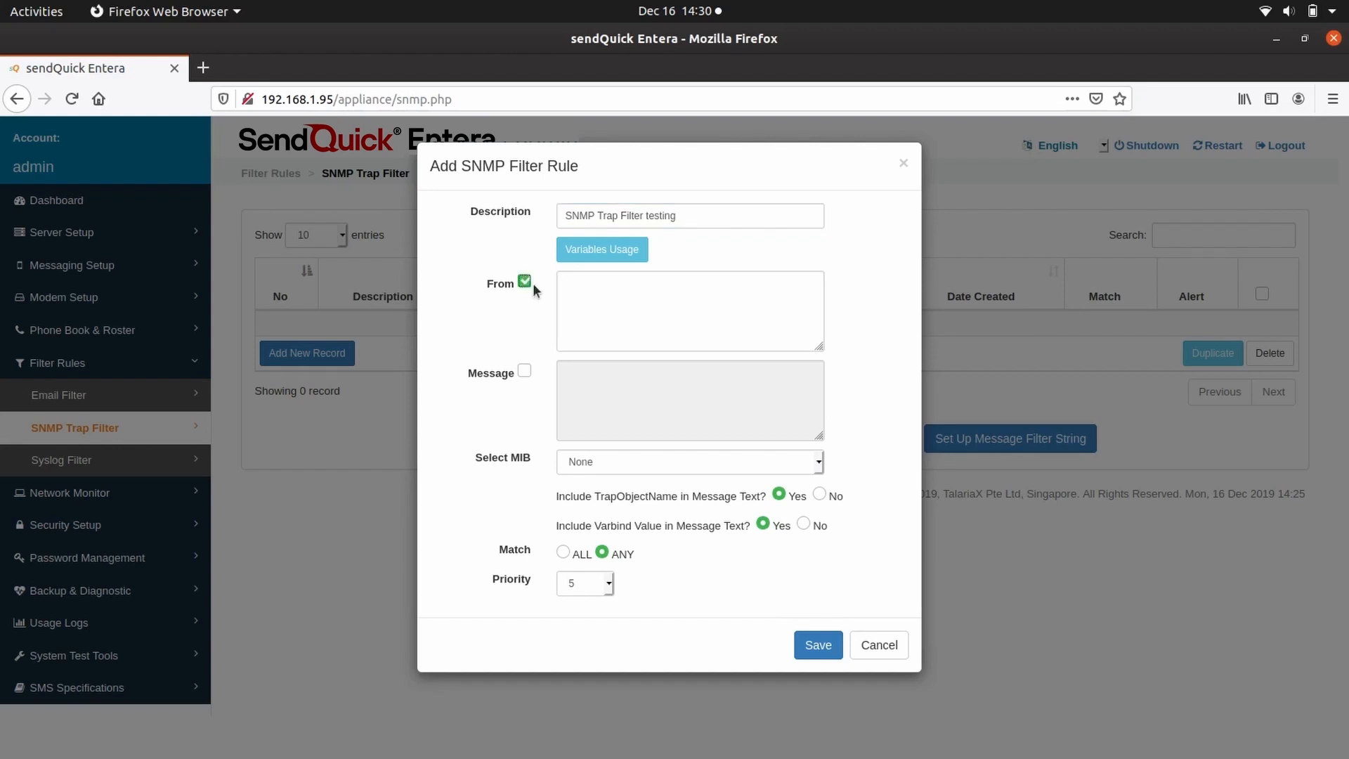
Filter on sender 192.168.3.252 and enable Message matching with text 'Device error'.
{"action": "left_click", "coordinate": [586, 295]}
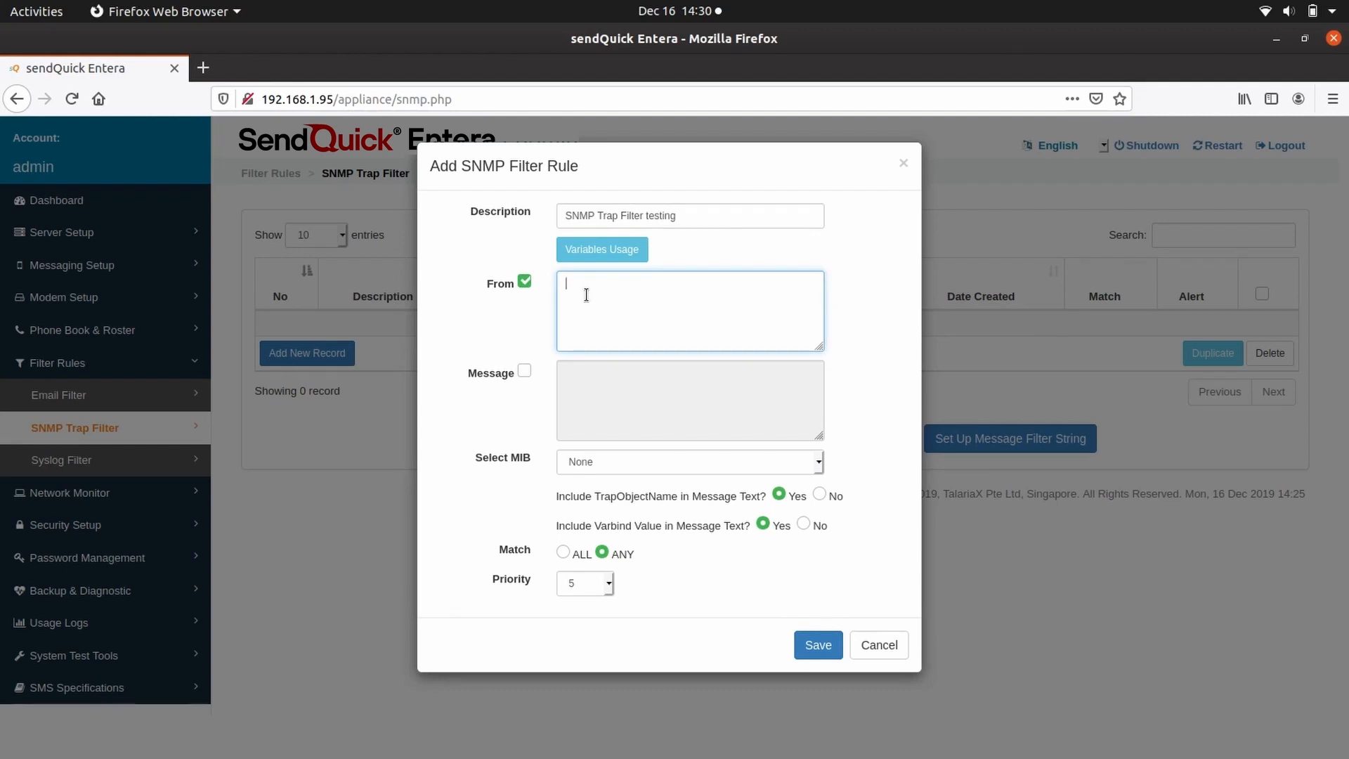
{"action": "type", "text": "192.168.3.252"}
{"action": "left_click", "coordinate": [524, 372]}
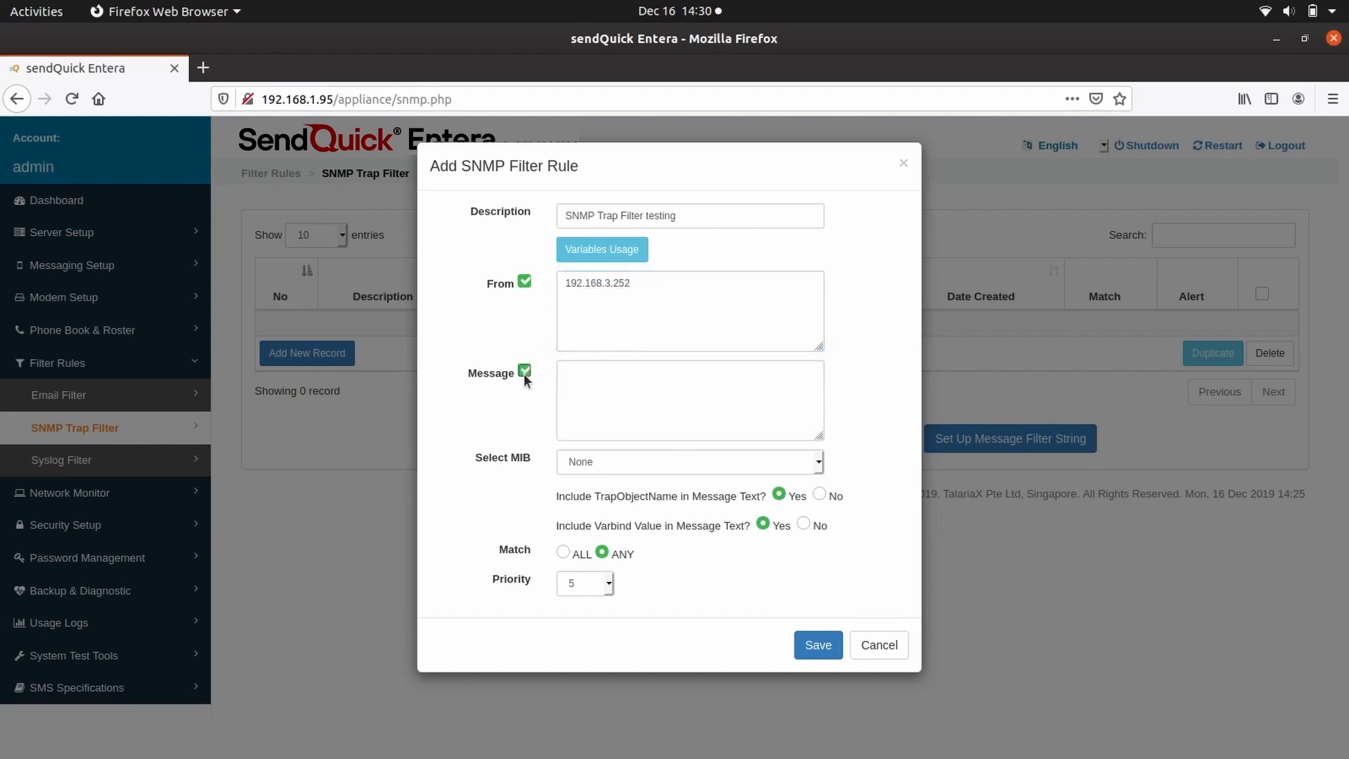
{"action": "left_click", "coordinate": [603, 387]}
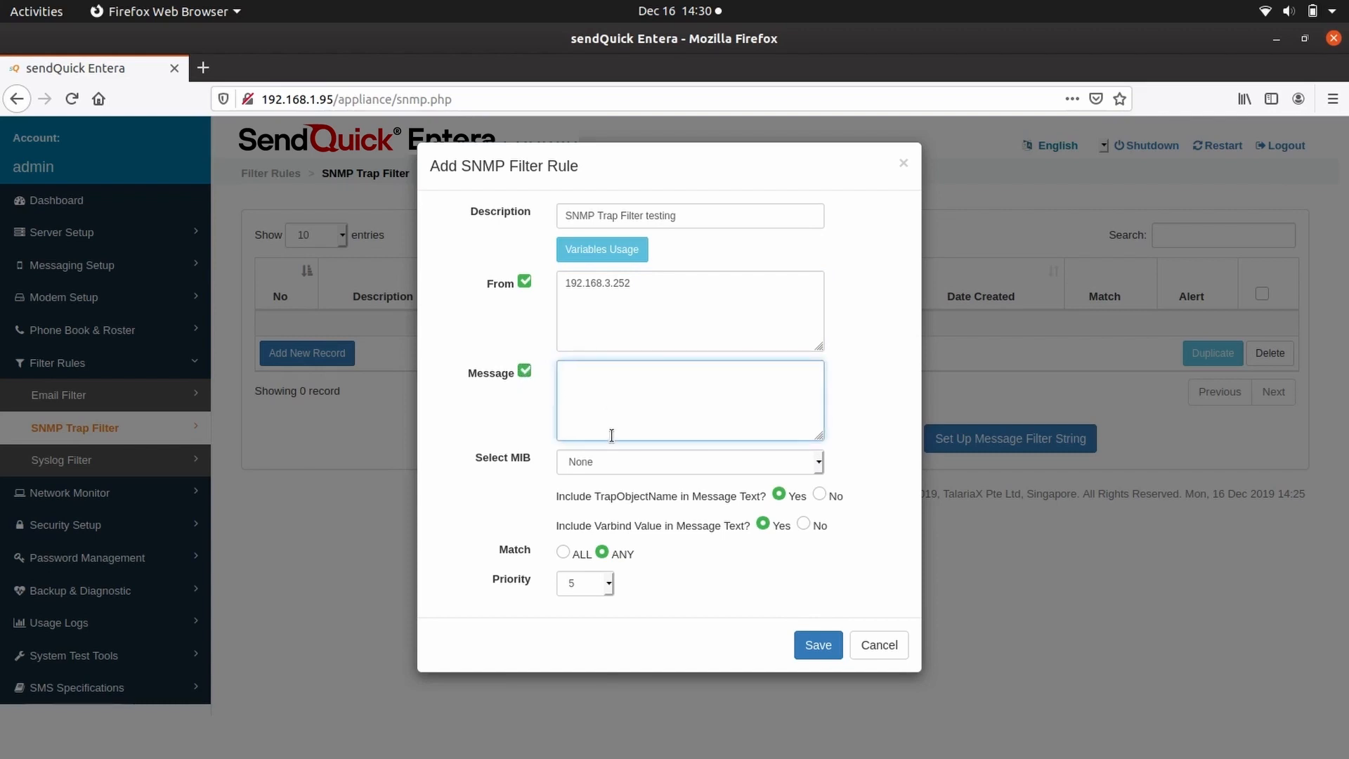
{"action": "type", "text": "Device error"}
Keep the rule priority at 5 and save the SNMP Trap Filter testing rule.
{"action": "left_click", "coordinate": [608, 584]}
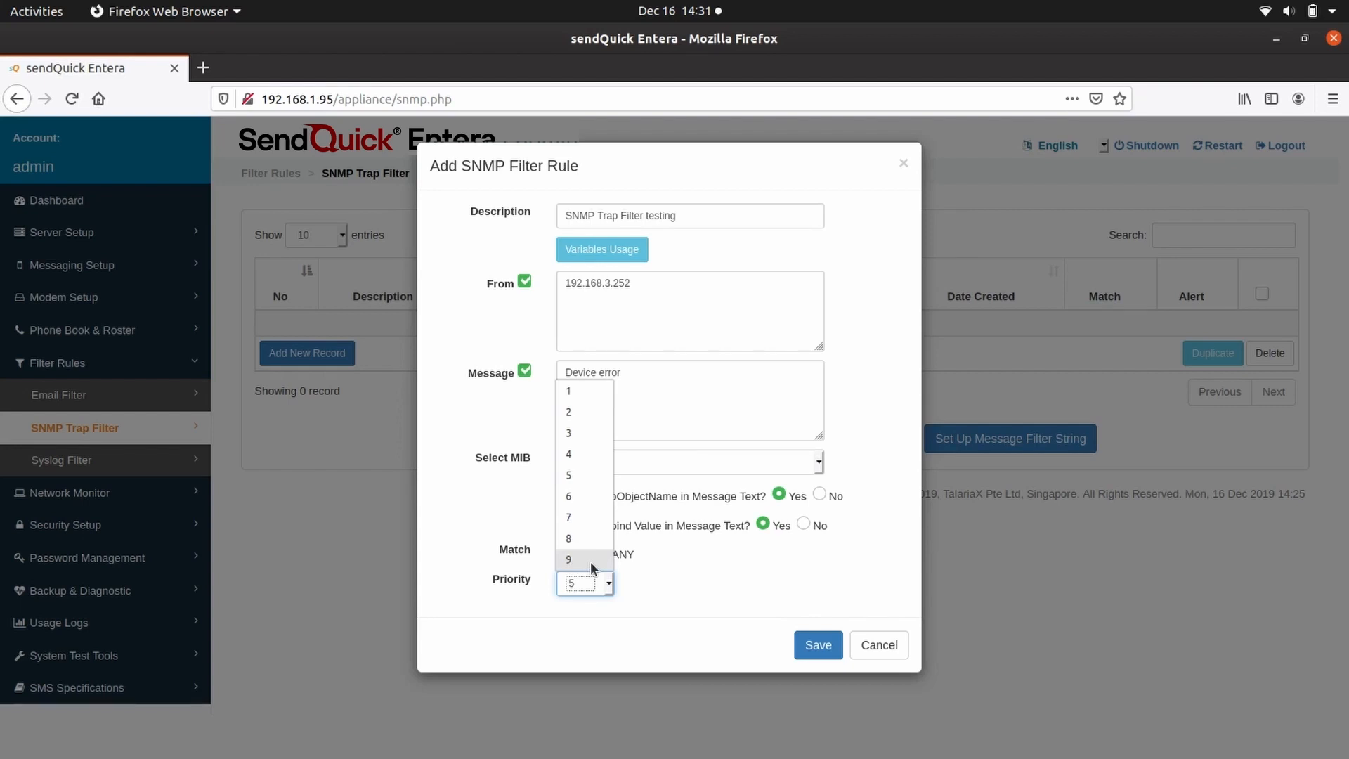
{"action": "left_click", "coordinate": [580, 473]}
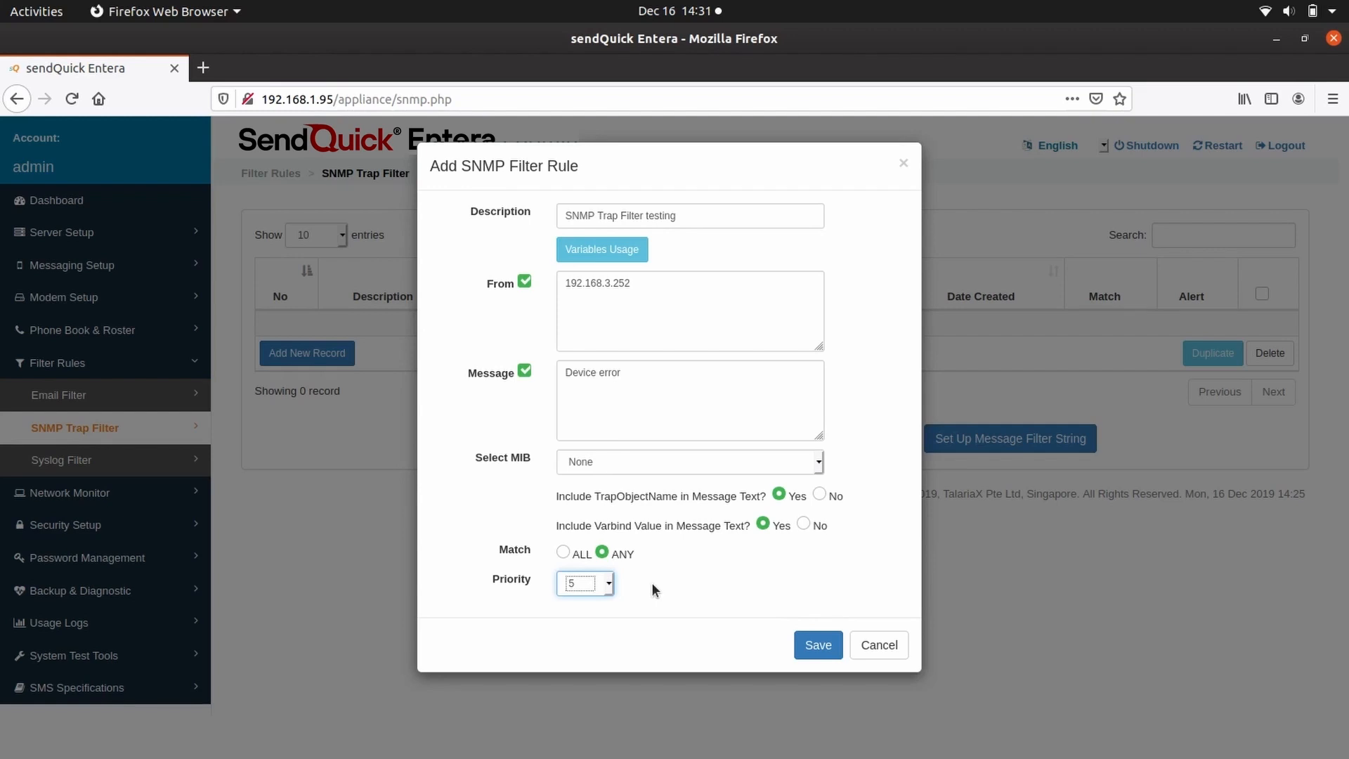
{"action": "left_click", "coordinate": [818, 645]}
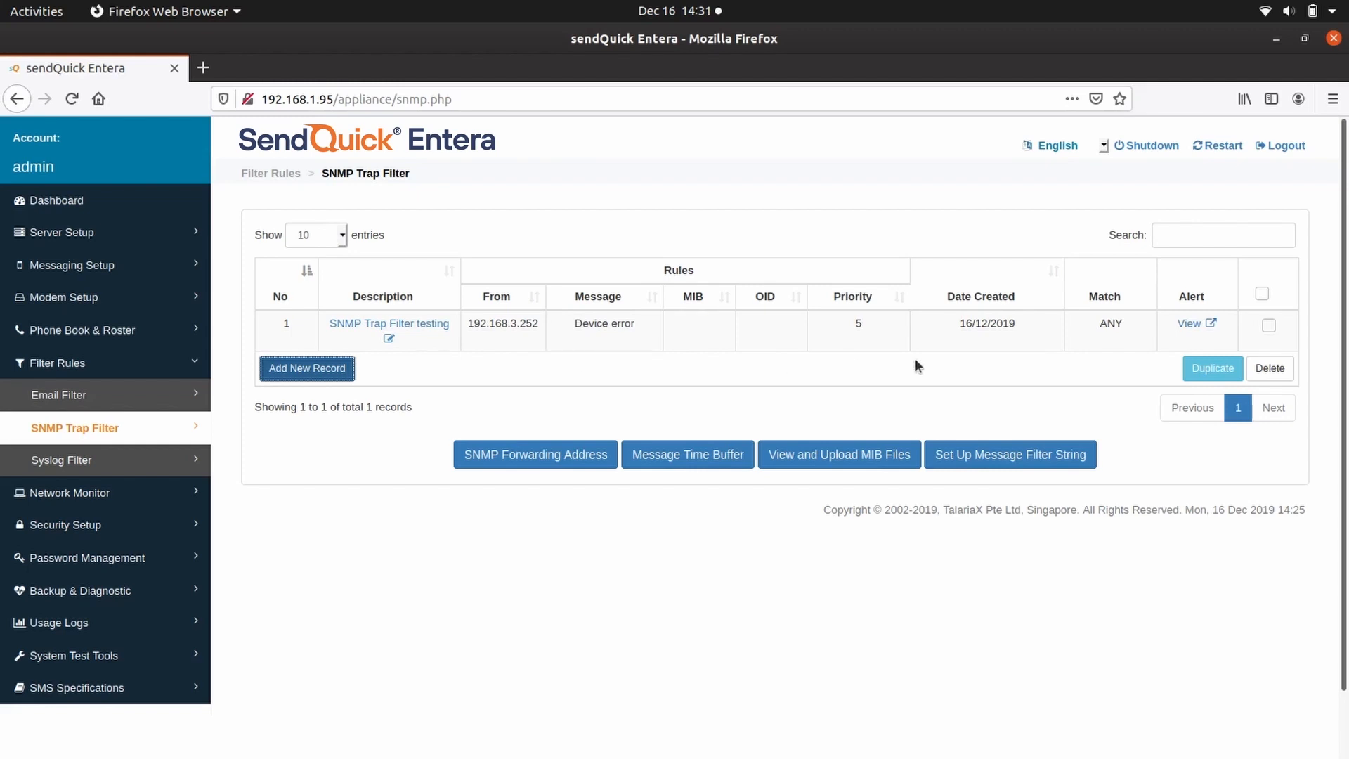
Open the saved rule's alert list and start a new alert record.
{"action": "left_click", "coordinate": [1189, 323]}
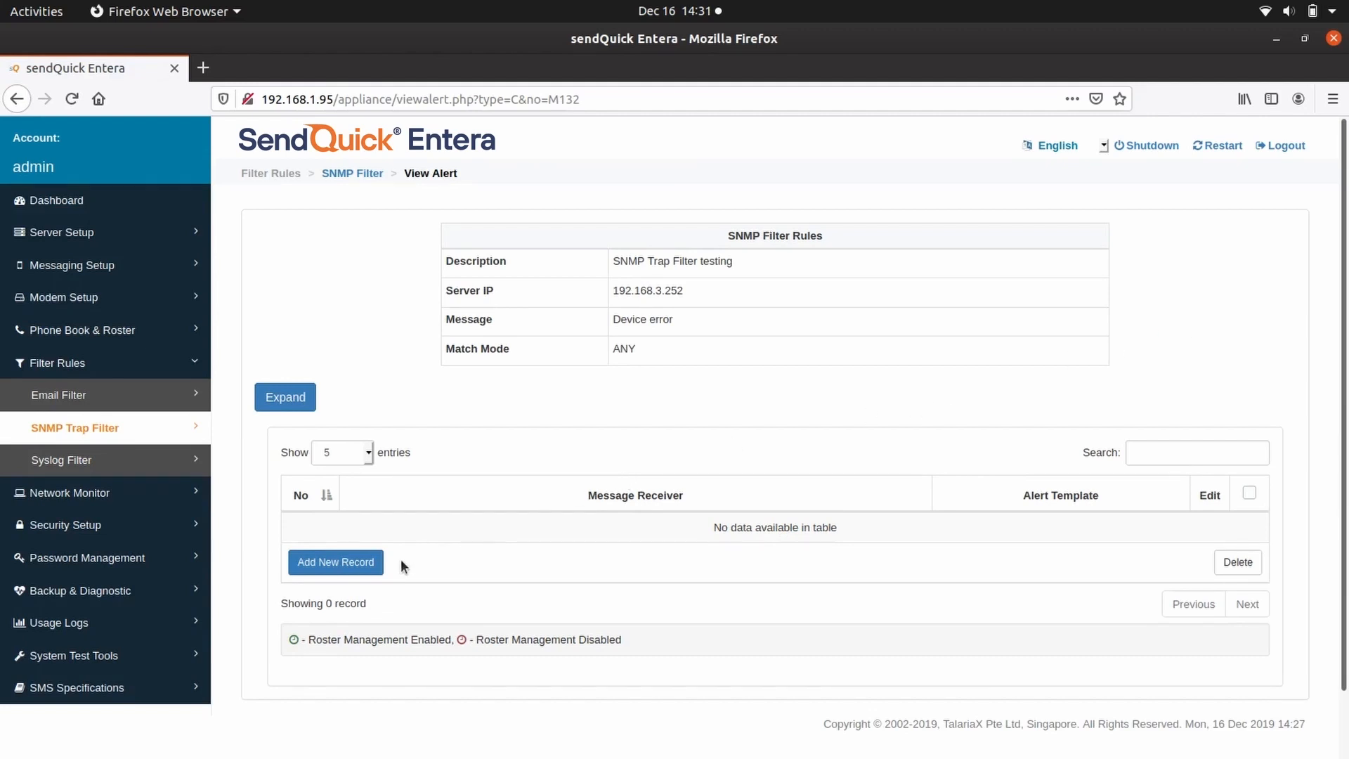
{"action": "left_click", "coordinate": [338, 560]}
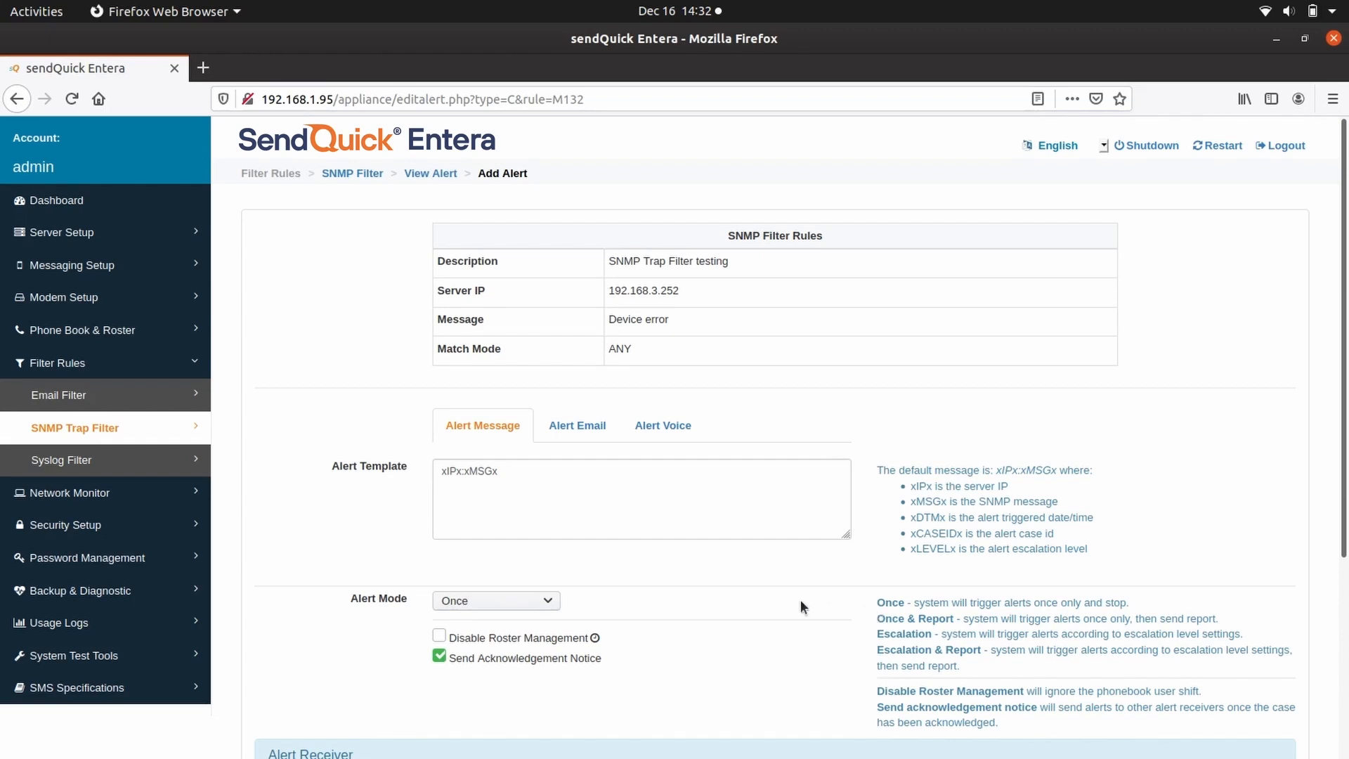
{"action": "left_click", "coordinate": [545, 602]}
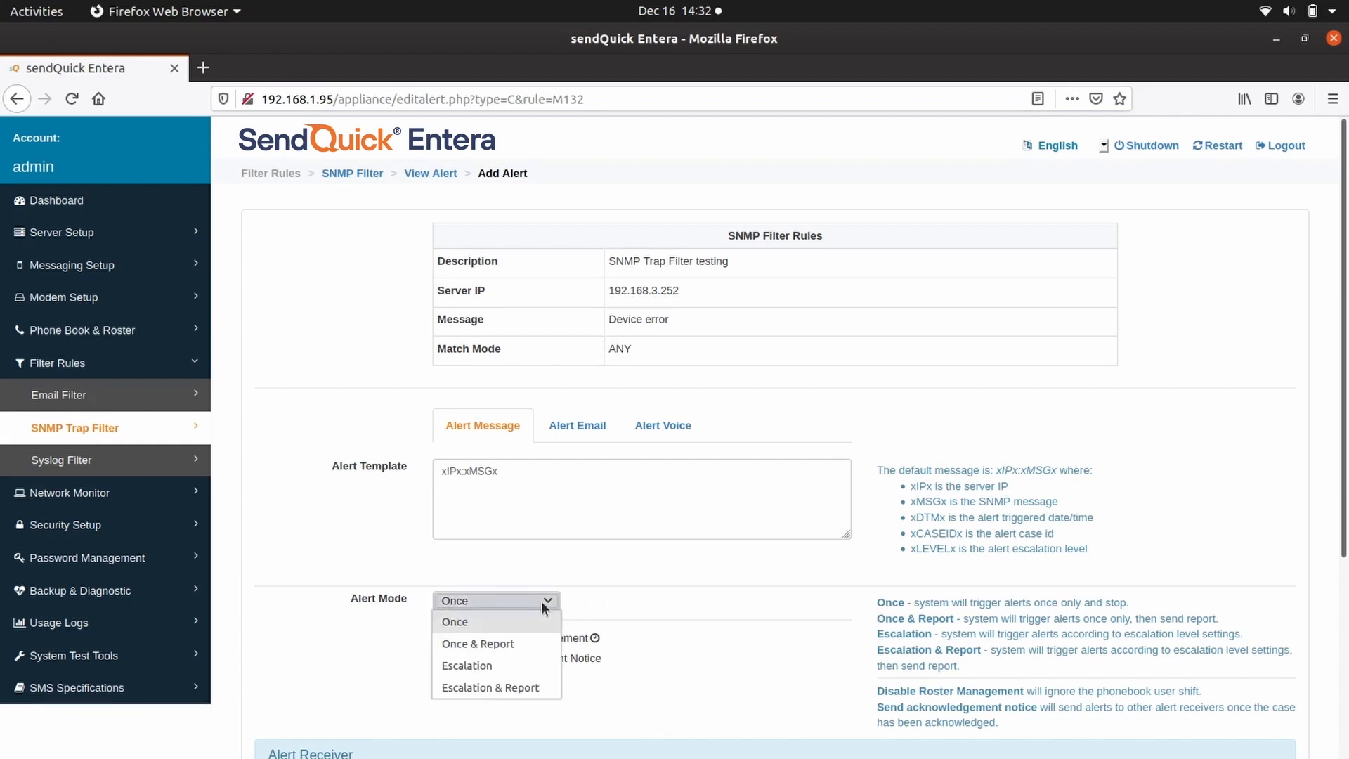
{"action": "left_click", "coordinate": [523, 645]}
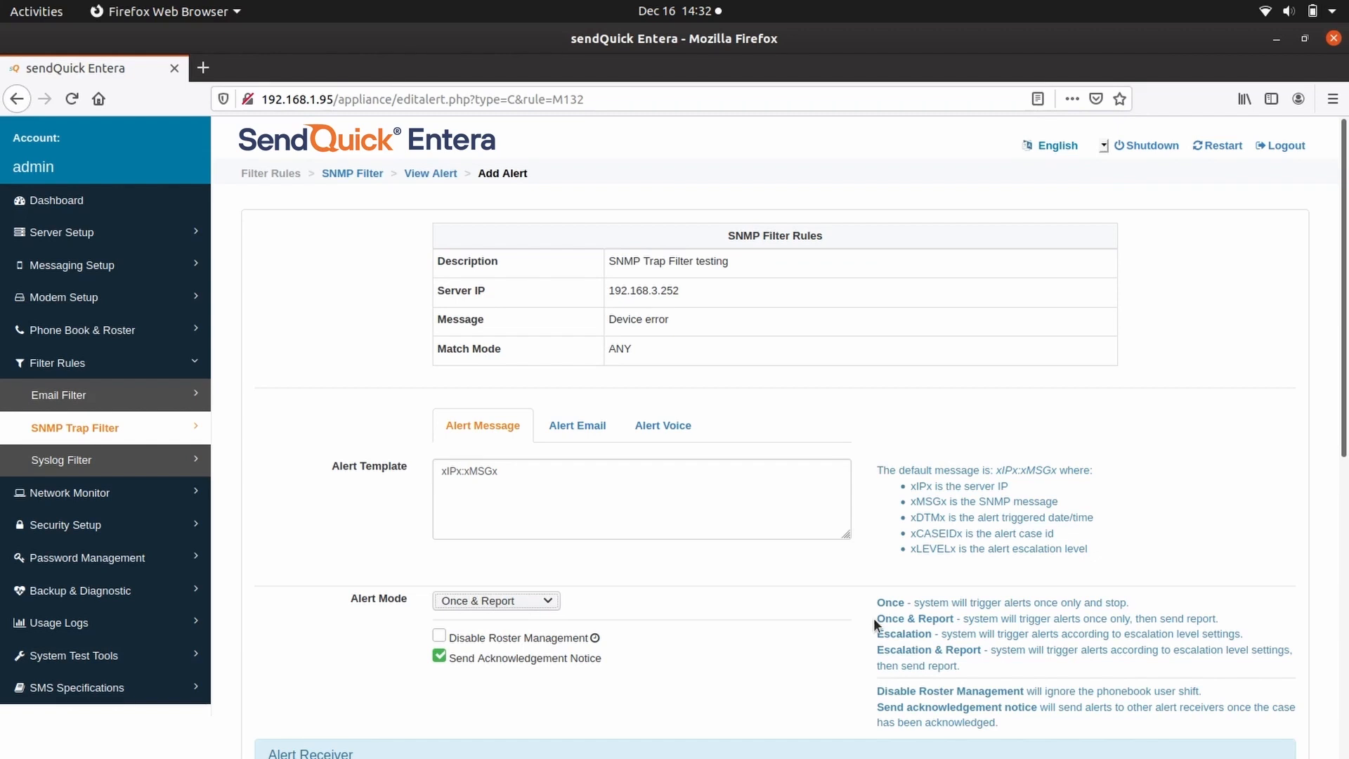
{"action": "left_click", "coordinate": [547, 603]}
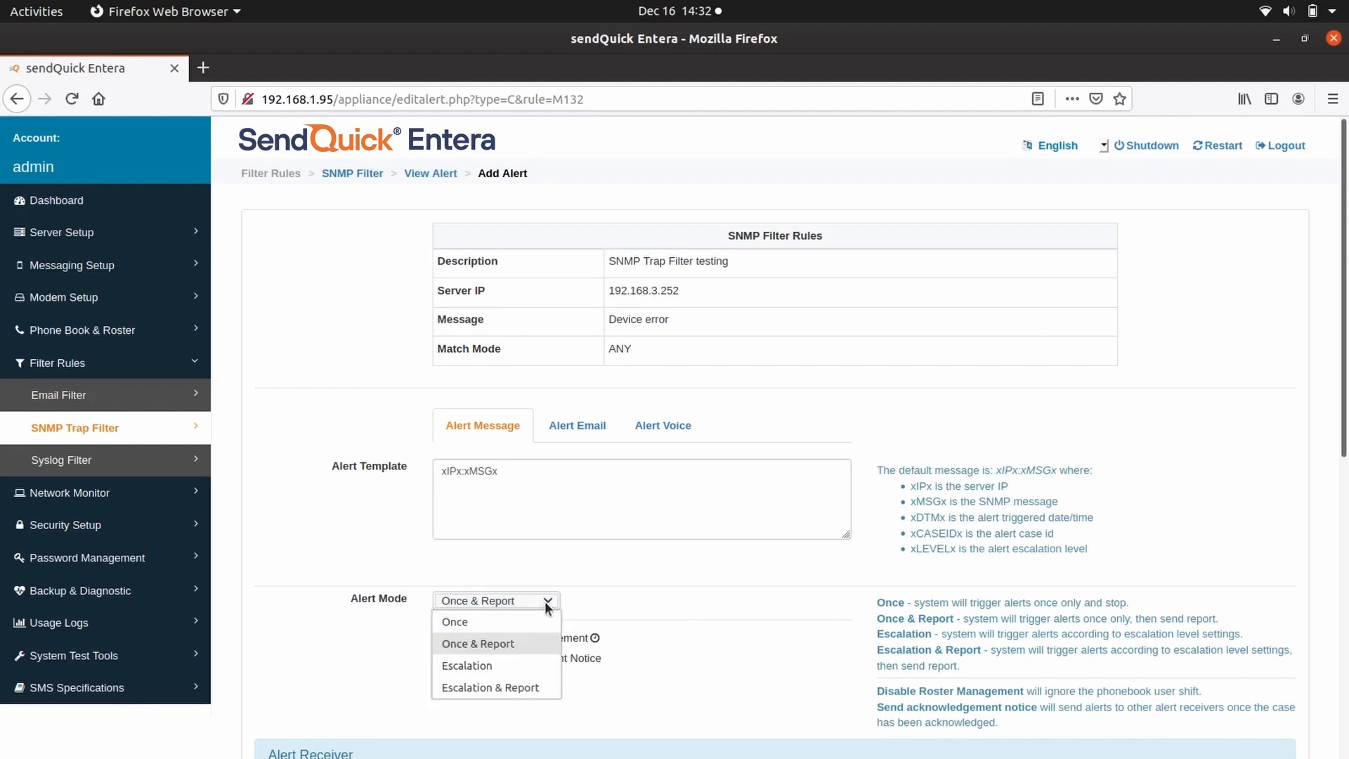
{"action": "left_click", "coordinate": [519, 666]}
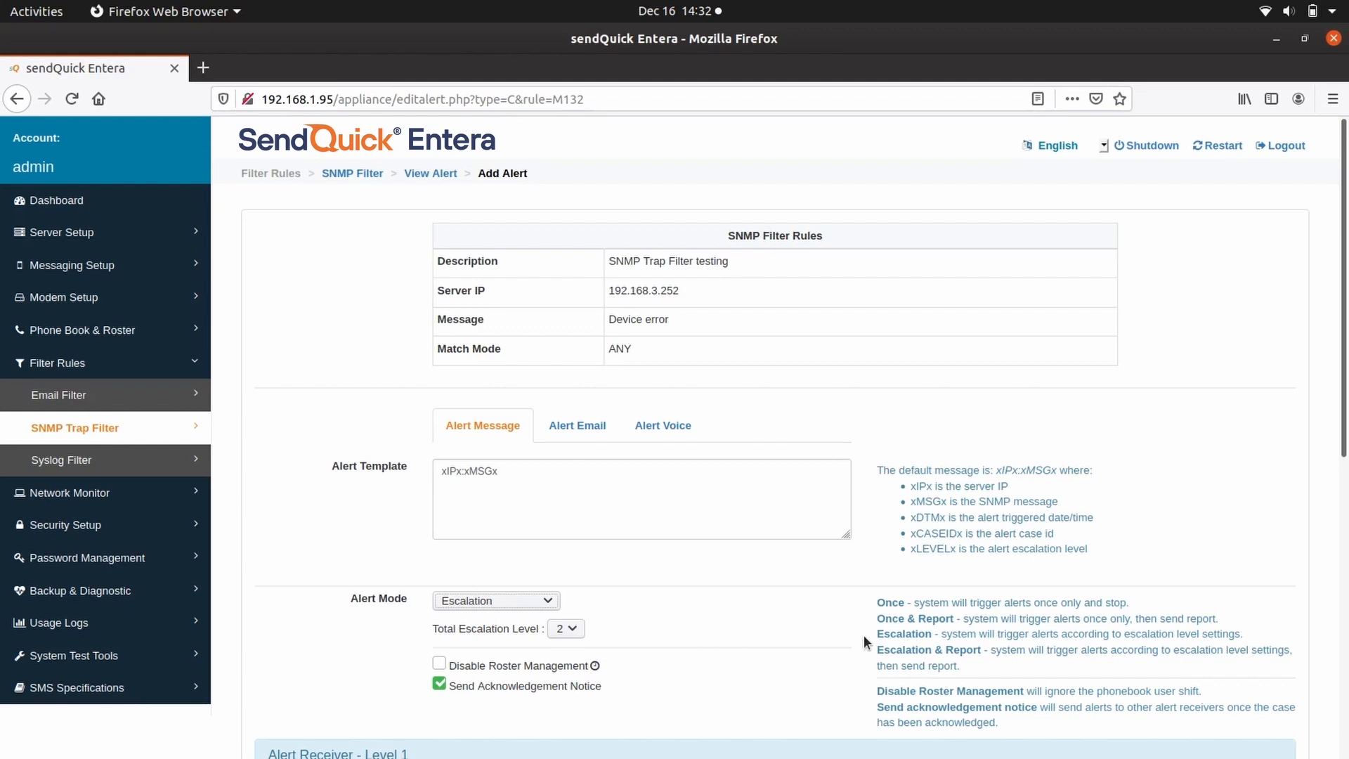
{"action": "left_click", "coordinate": [545, 602]}
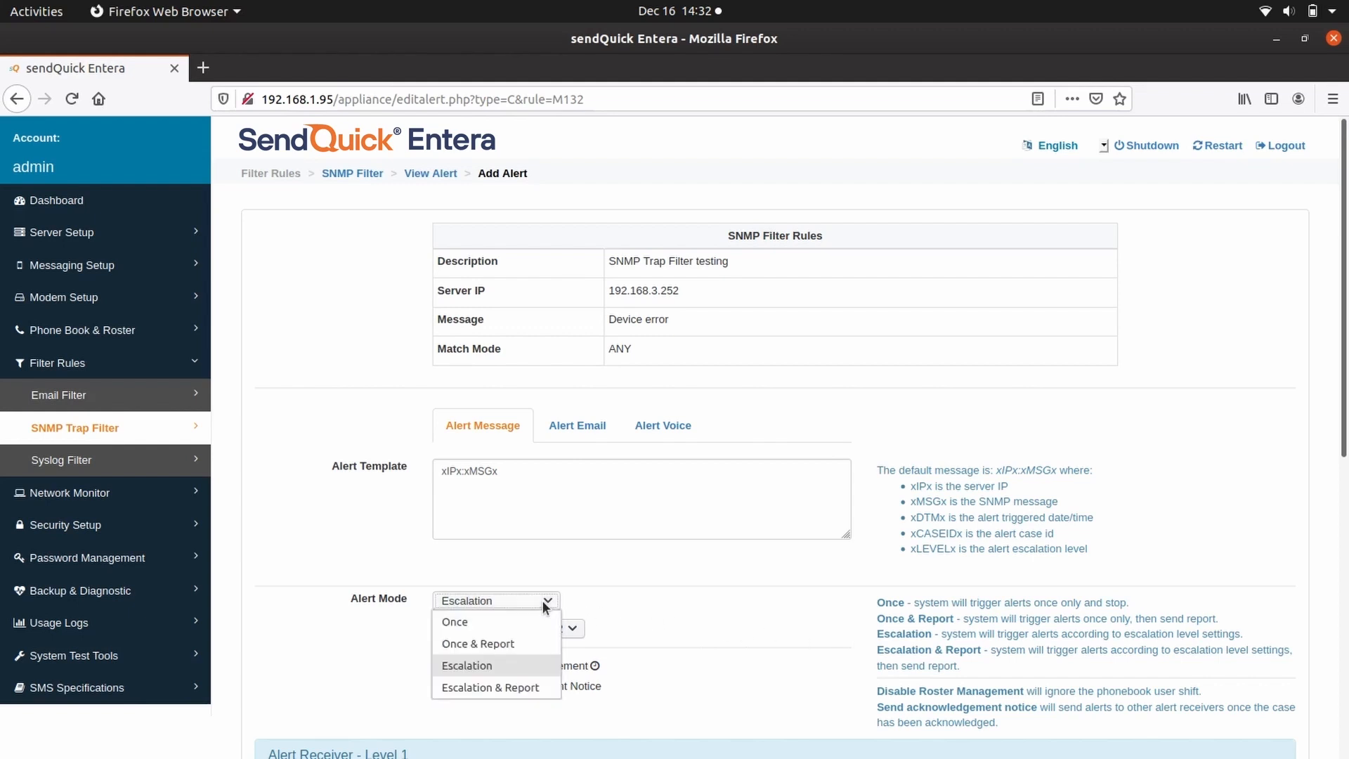
{"action": "left_click", "coordinate": [532, 688]}
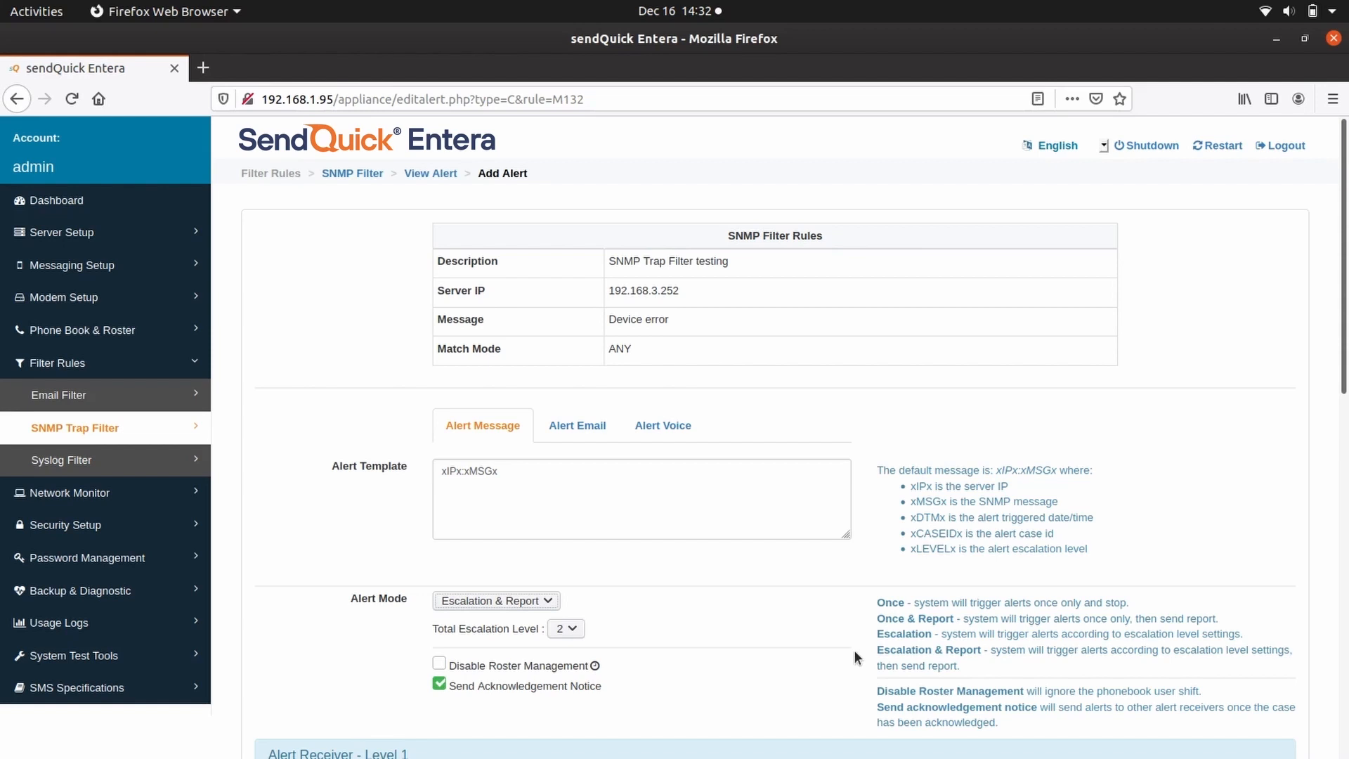
{"action": "left_click", "coordinate": [547, 601]}
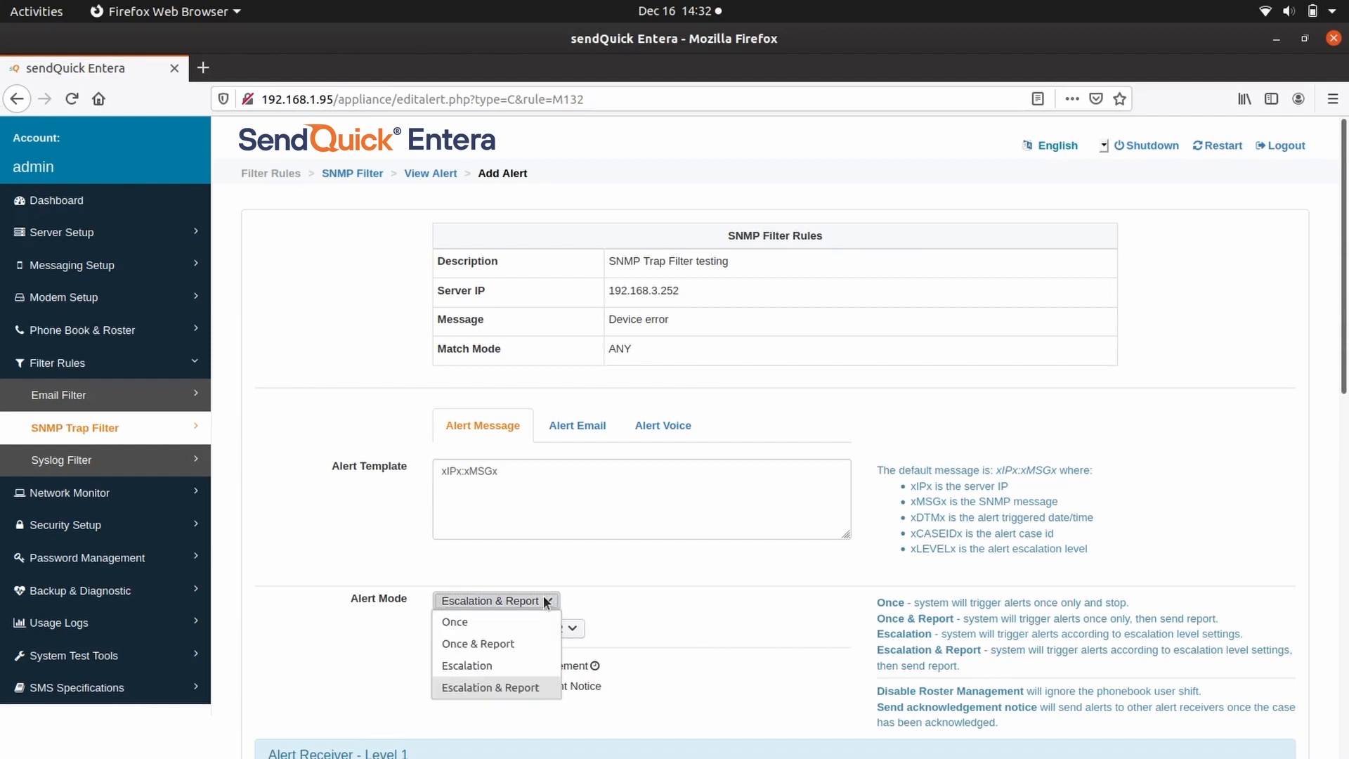
{"action": "left_click", "coordinate": [511, 621]}
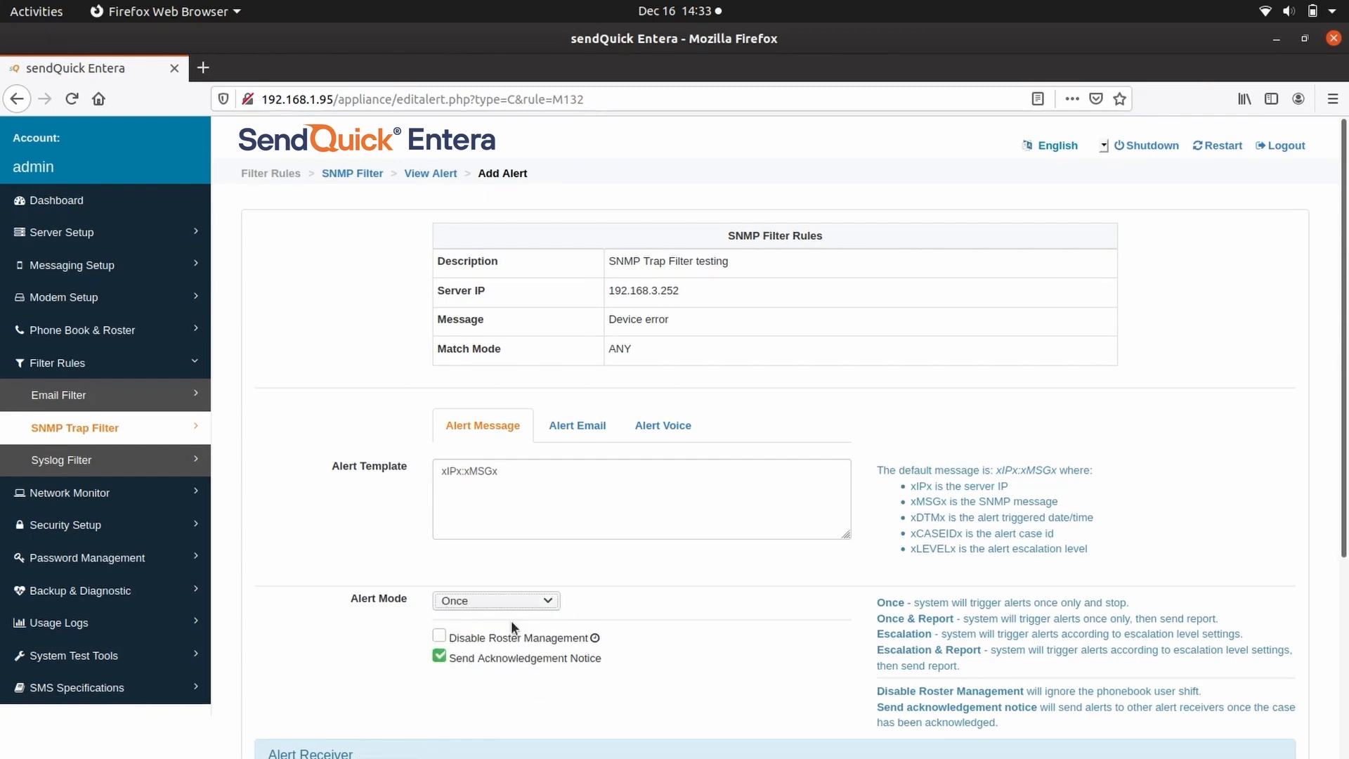
{"action": "scroll", "coordinate": [661, 639], "scroll_direction": "down", "scroll_amount": 4}
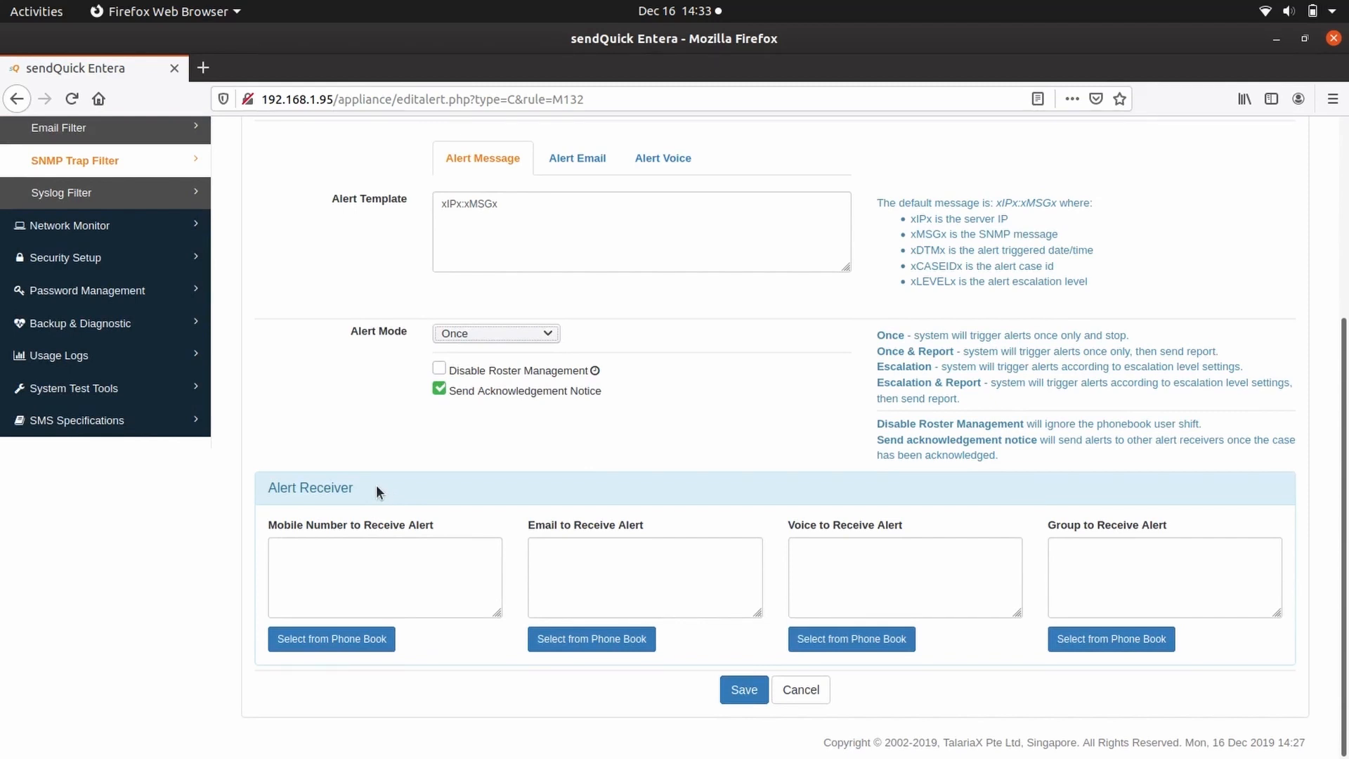
Enter two receiver mobile numbers and two receiver e-mail addresses, then save the alert.
{"action": "left_click", "coordinate": [338, 551]}
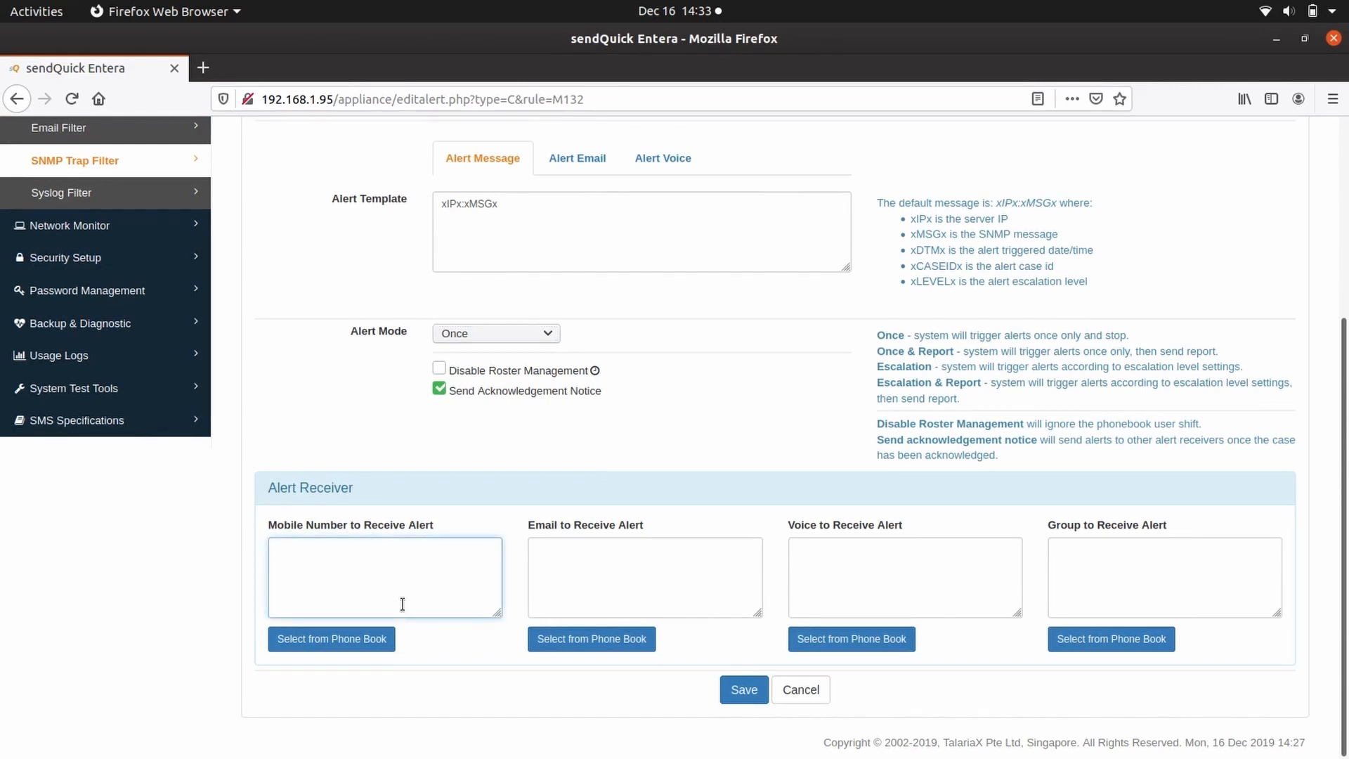
{"action": "left_click", "coordinate": [577, 574]}
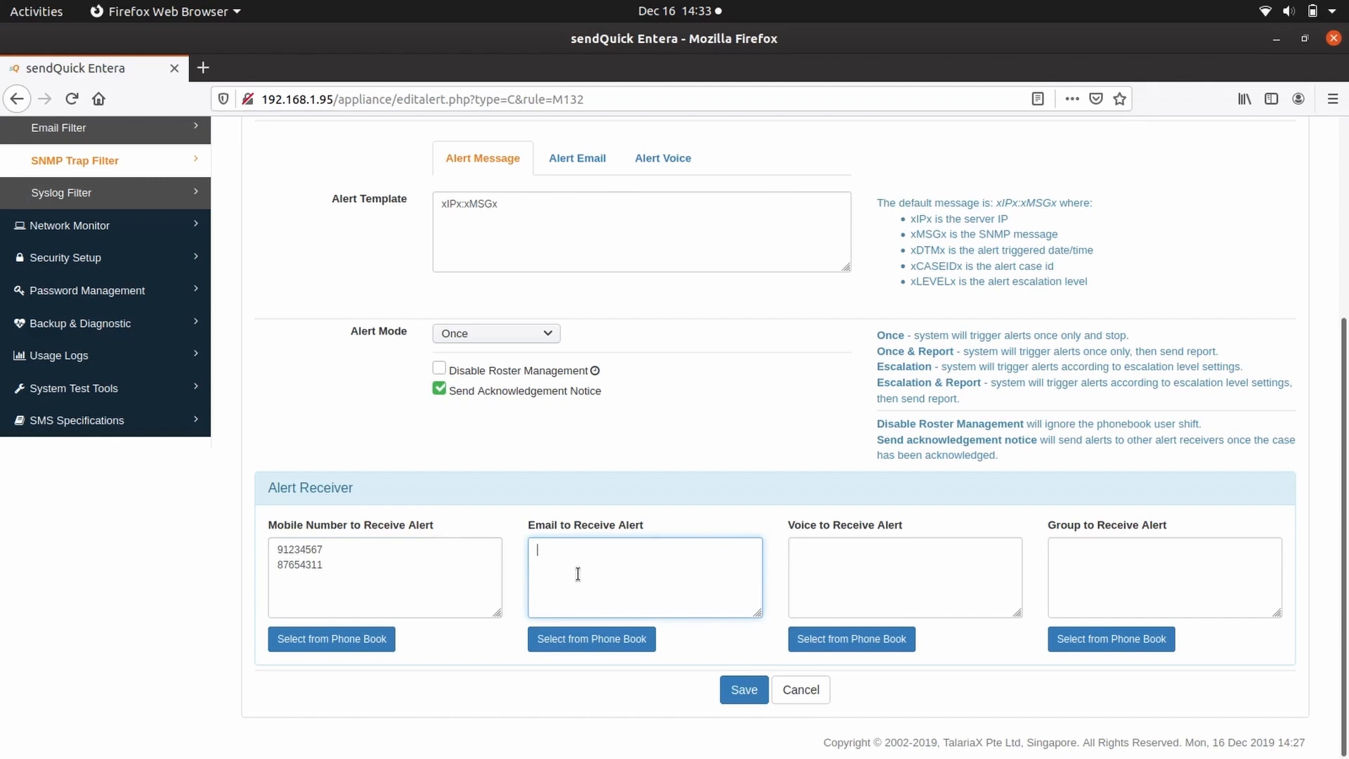
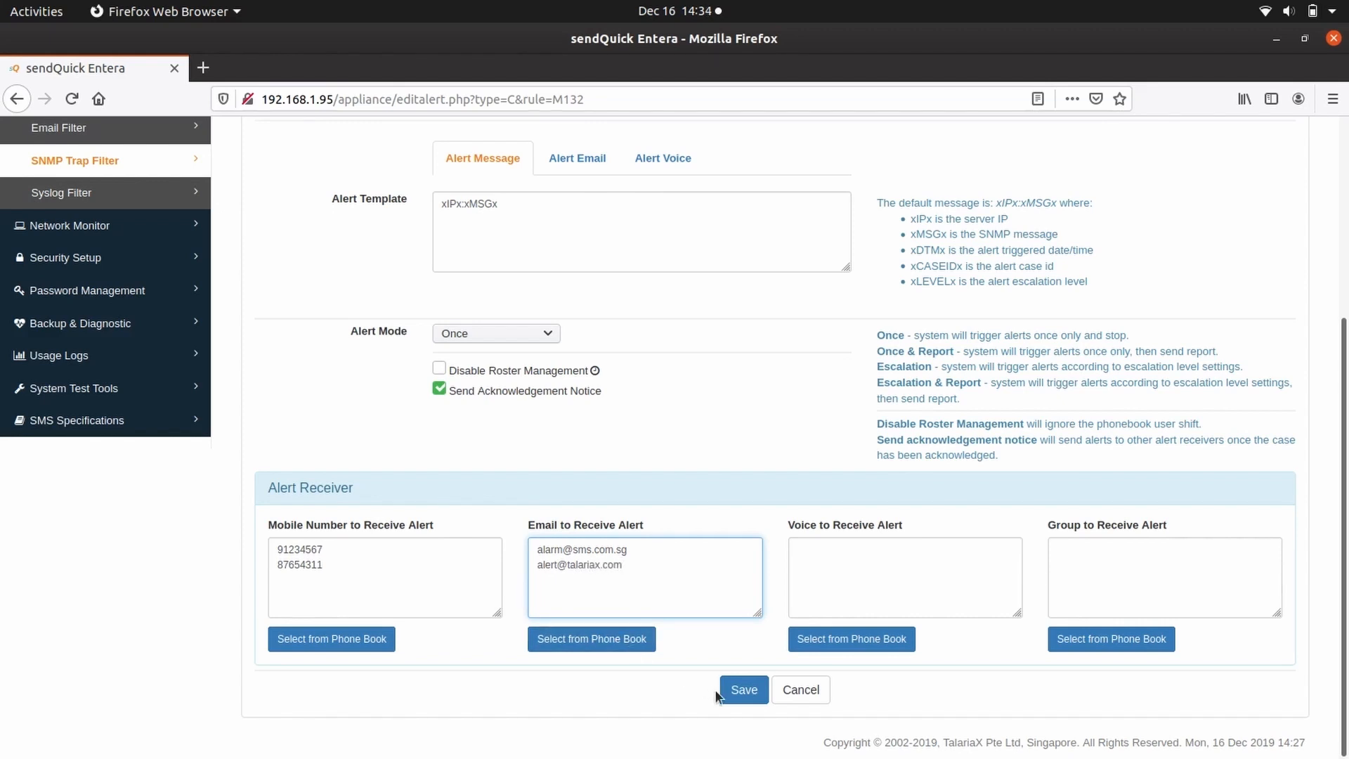
{"action": "left_click", "coordinate": [746, 692]}
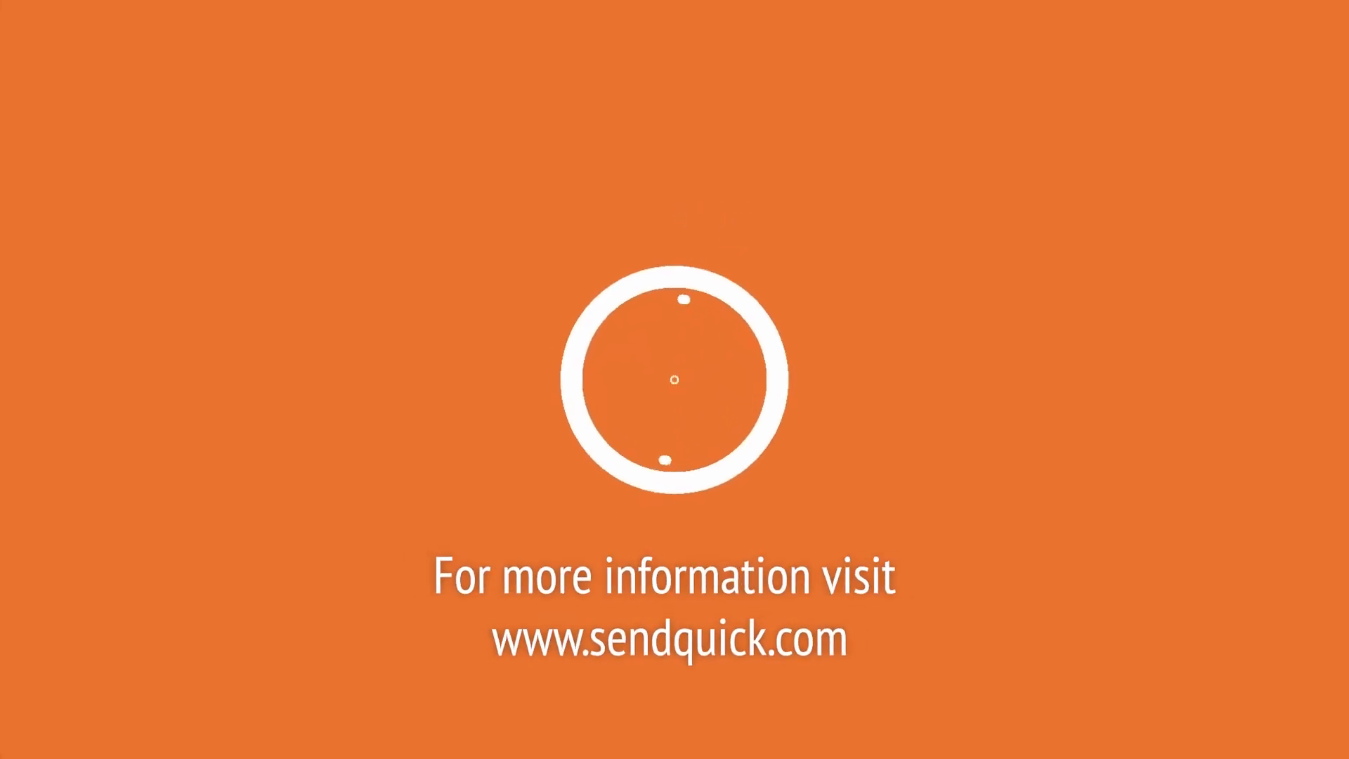